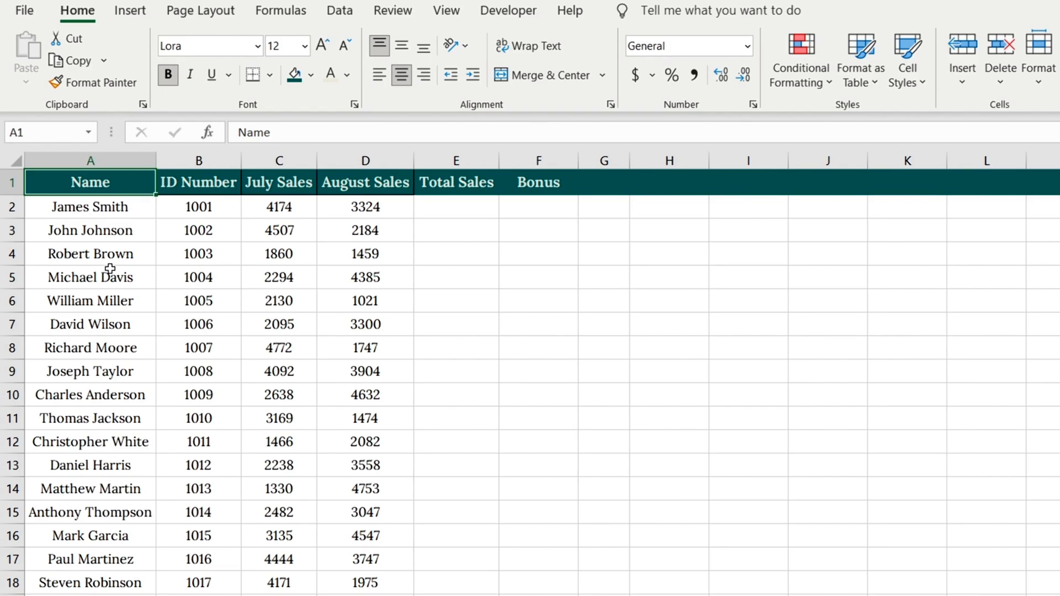
Calculate the first employee's Total Sales in E2 by adding July and August sales with the formula =C2+D2.
left_click(291, 184)
left_click(356, 183)
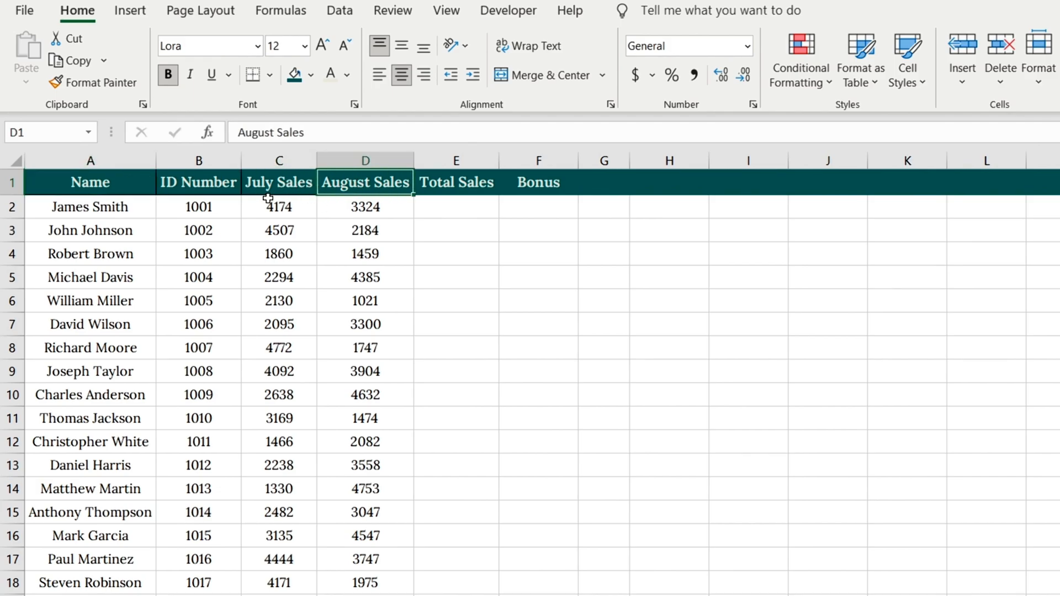
left_click(446, 203)
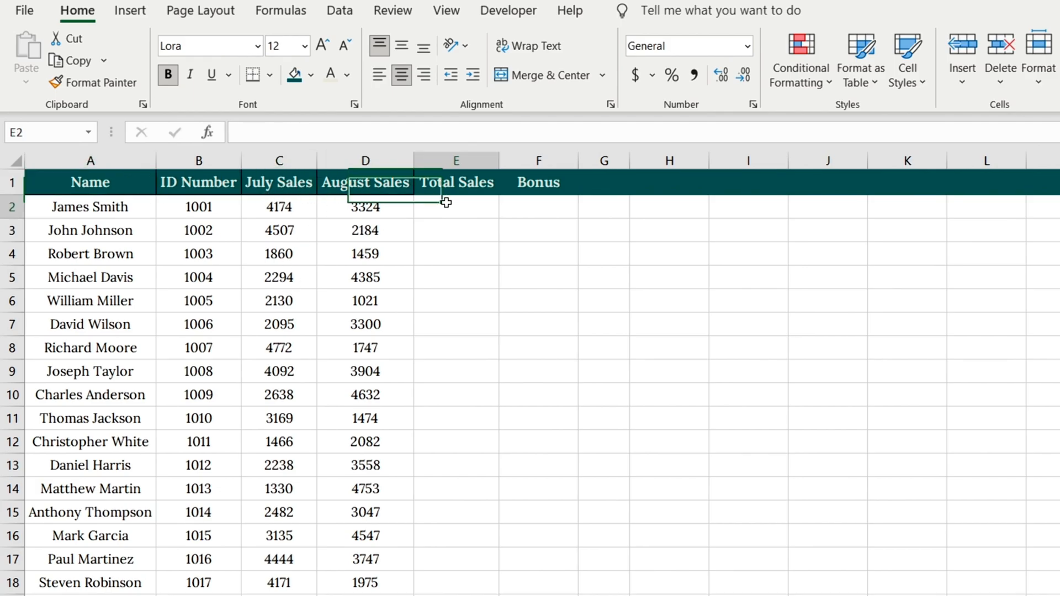
type("=")
left_click(307, 209)
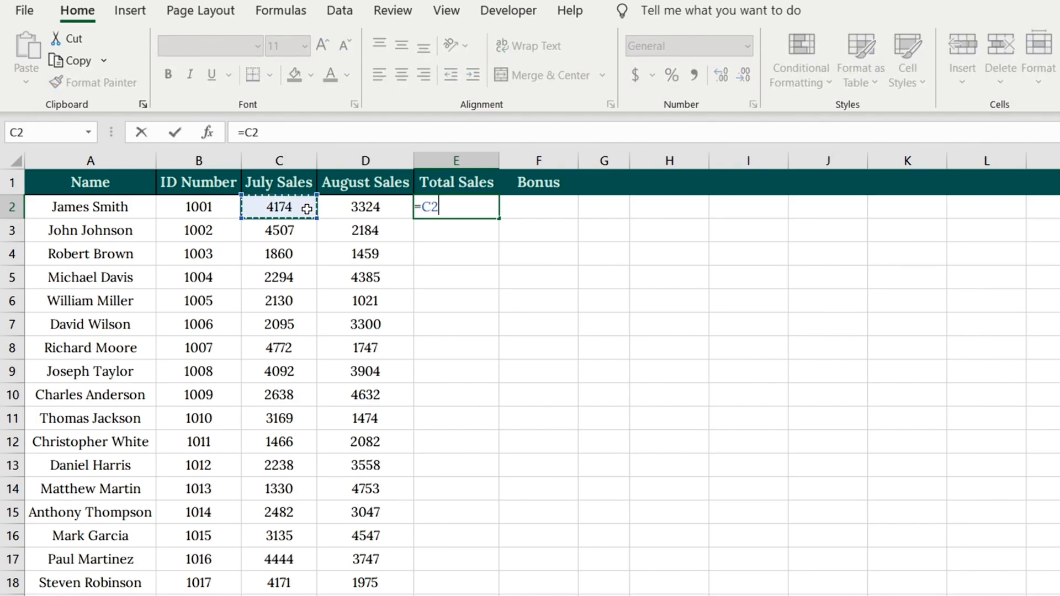
type("+")
left_click(393, 203)
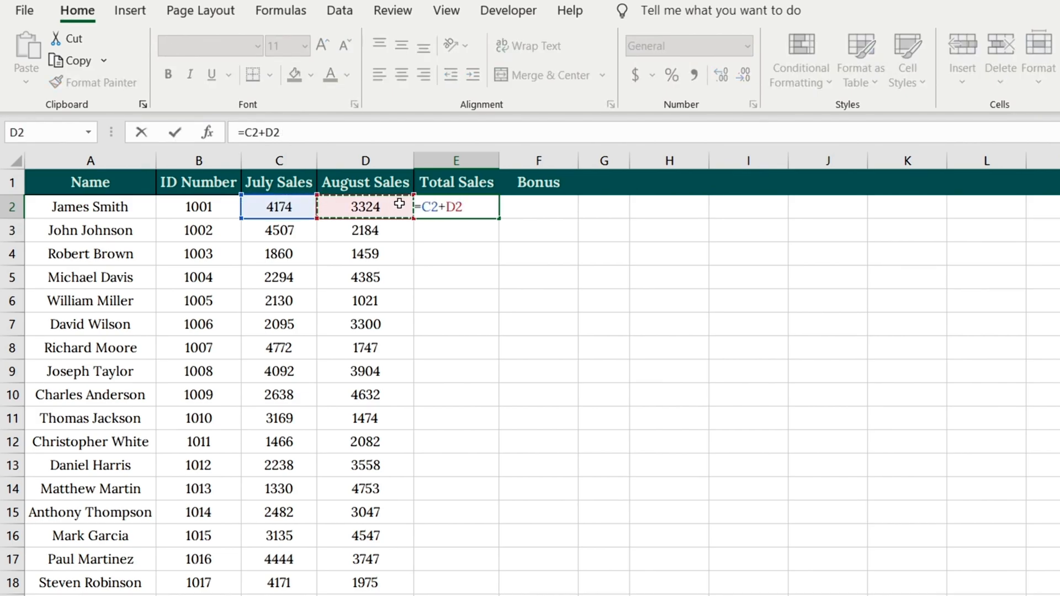
key("Return")
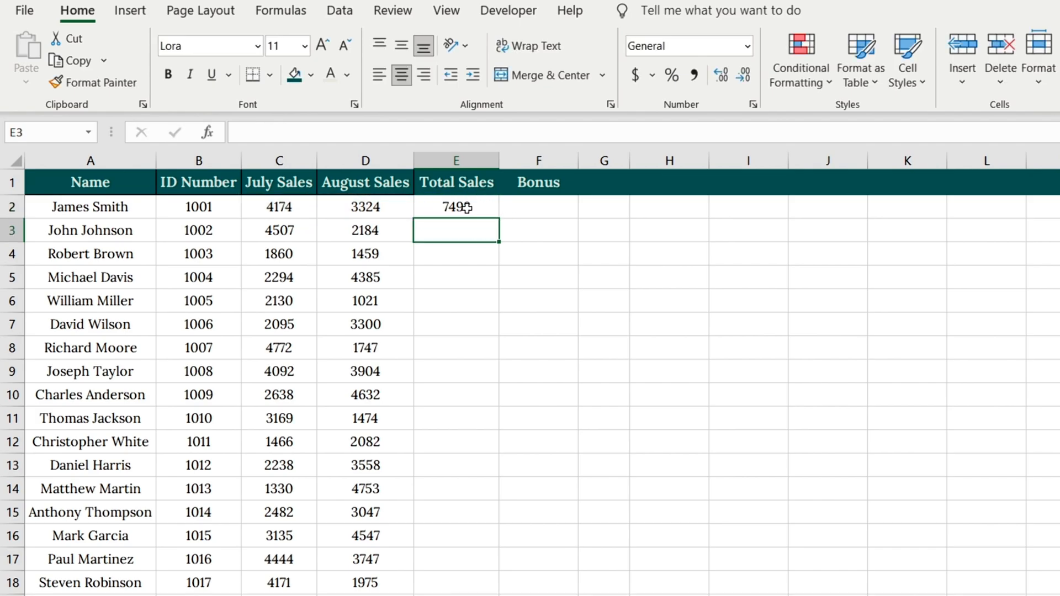
Extend the E2 formula down through the Total Sales column with the fill handle, and undo the fill.
left_click(476, 206)
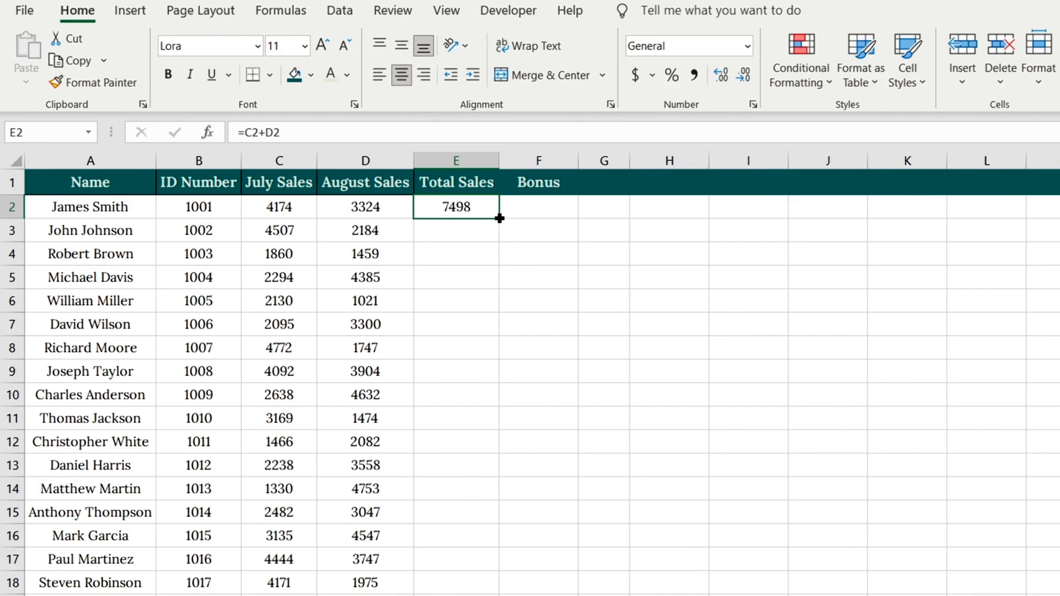
left_click_drag(500, 218, 500, 594)
scroll(546, 357, "up", 3)
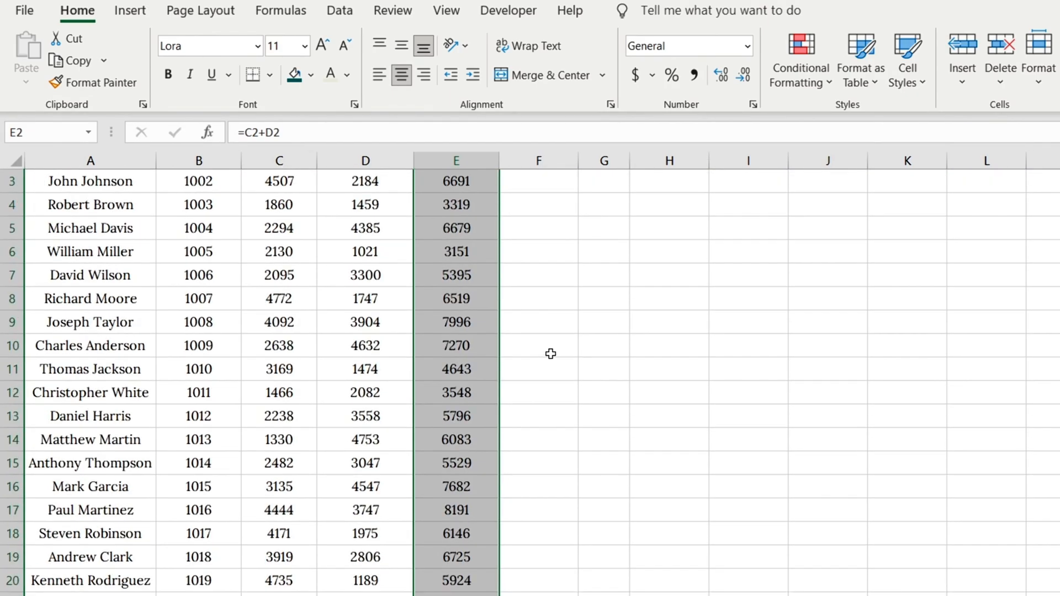
scroll(550, 353, "up", 1)
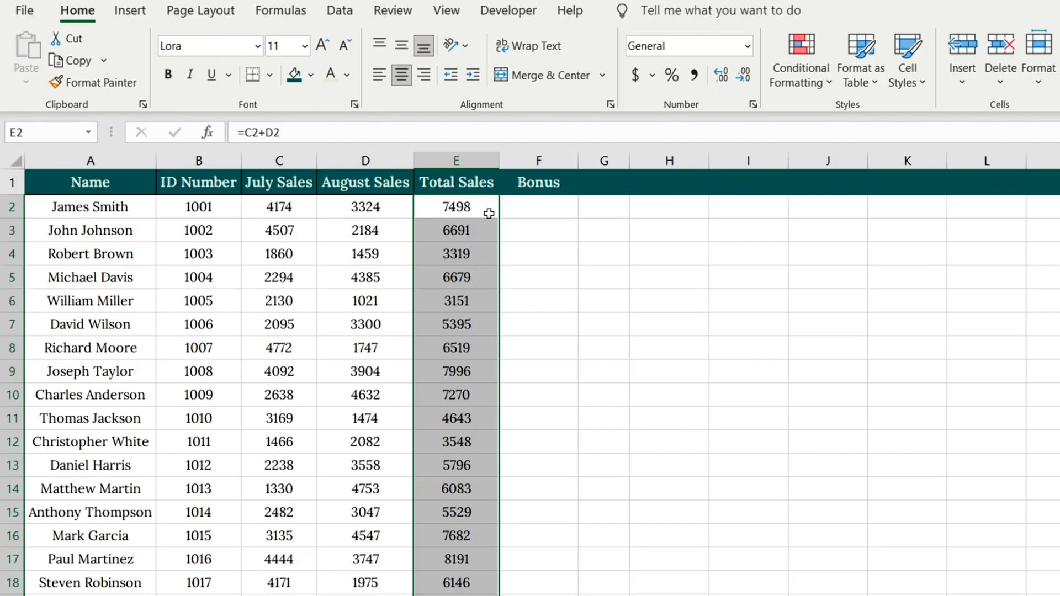
key("ctrl+z")
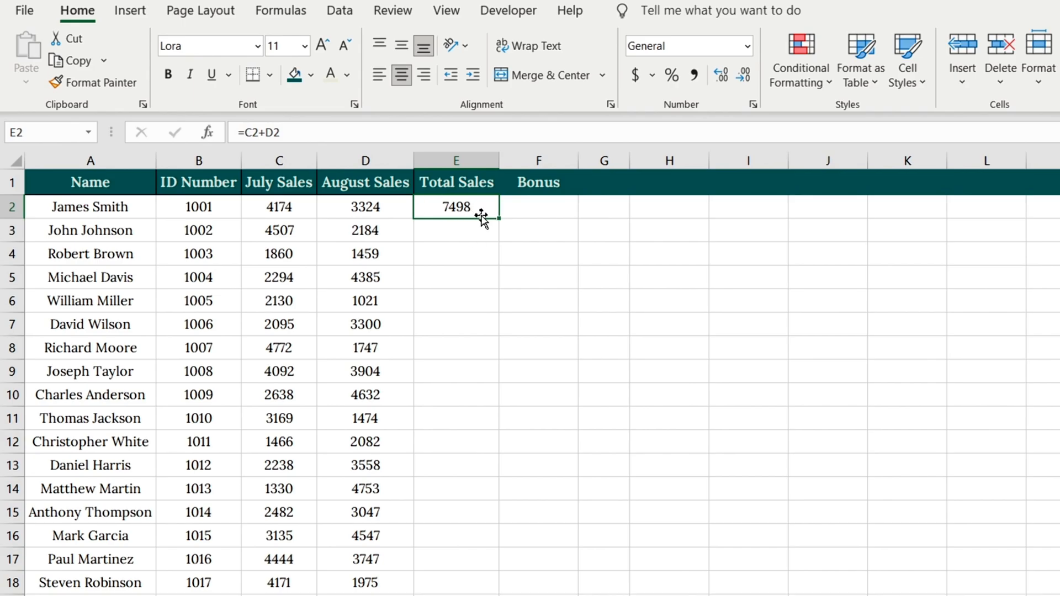
Auto-fill the E2 formula to the last data row of the Total Sales column in one go, and undo it.
left_click(478, 230)
left_click(485, 206)
double_click(499, 218)
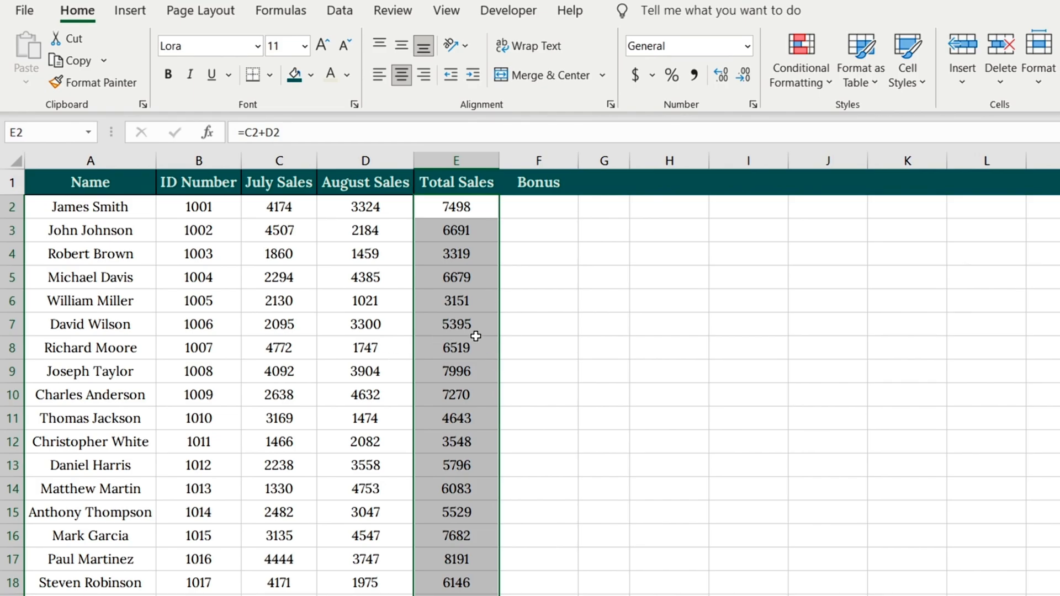
key("ctrl+z")
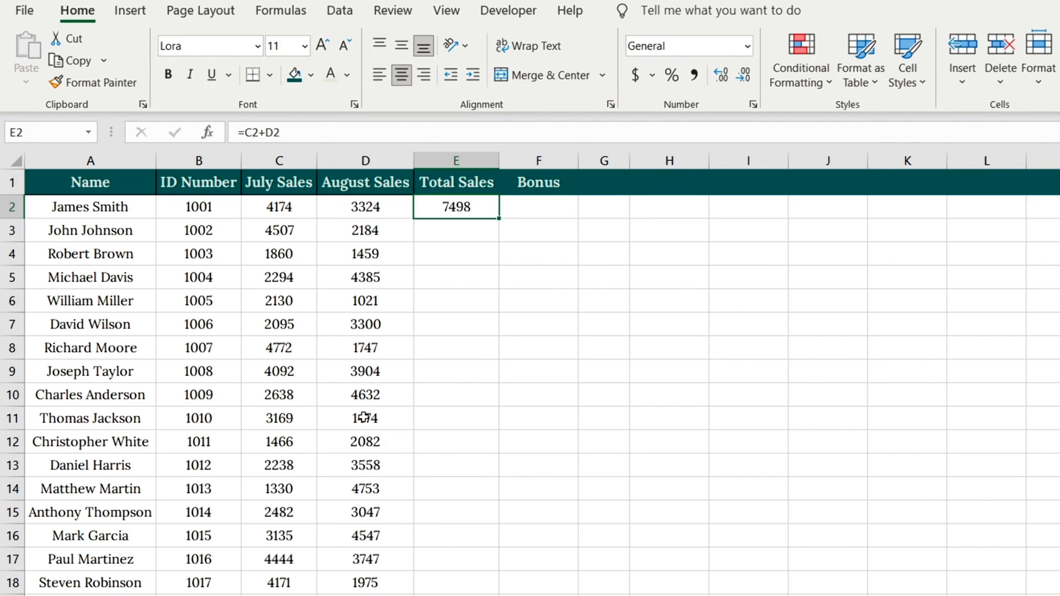
Clear the employee data in A11:D11 and try auto-filling the E2 formula down the column across the gap, undoing the fill.
left_click_drag(381, 414, 118, 418)
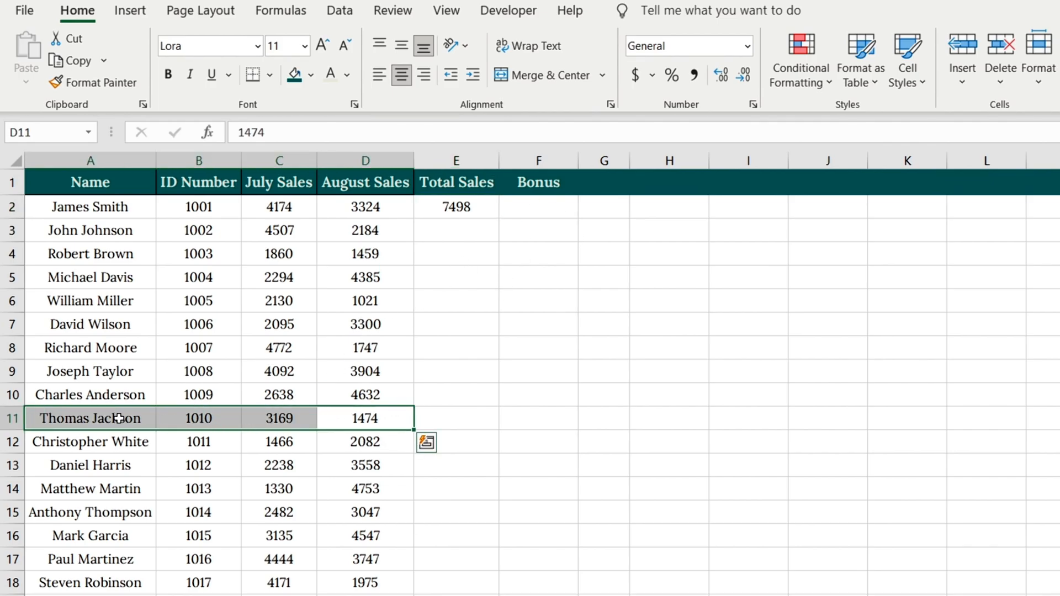
key("Delete")
left_click(487, 206)
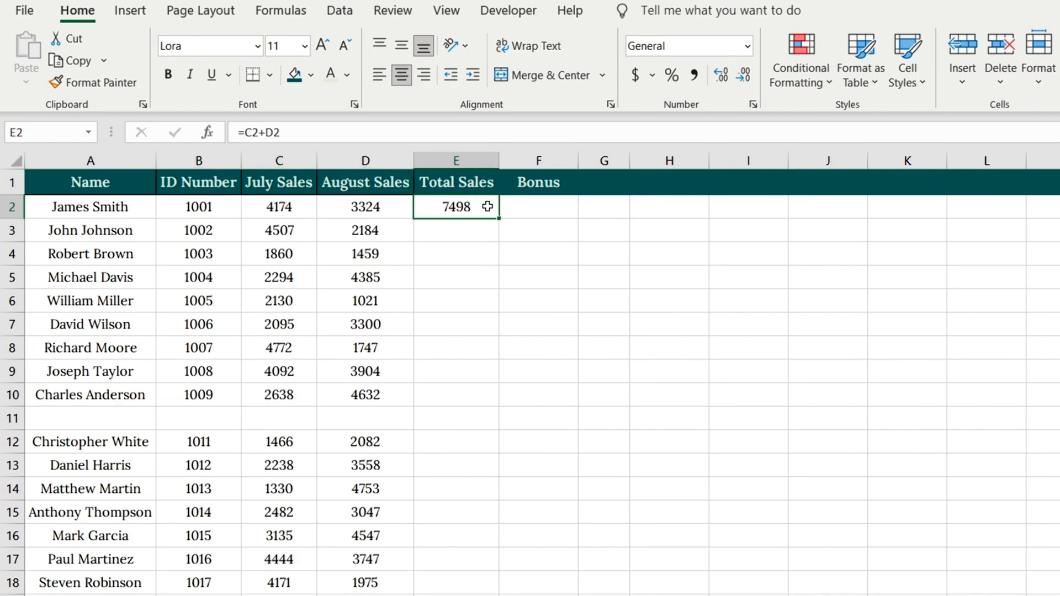
double_click(499, 218)
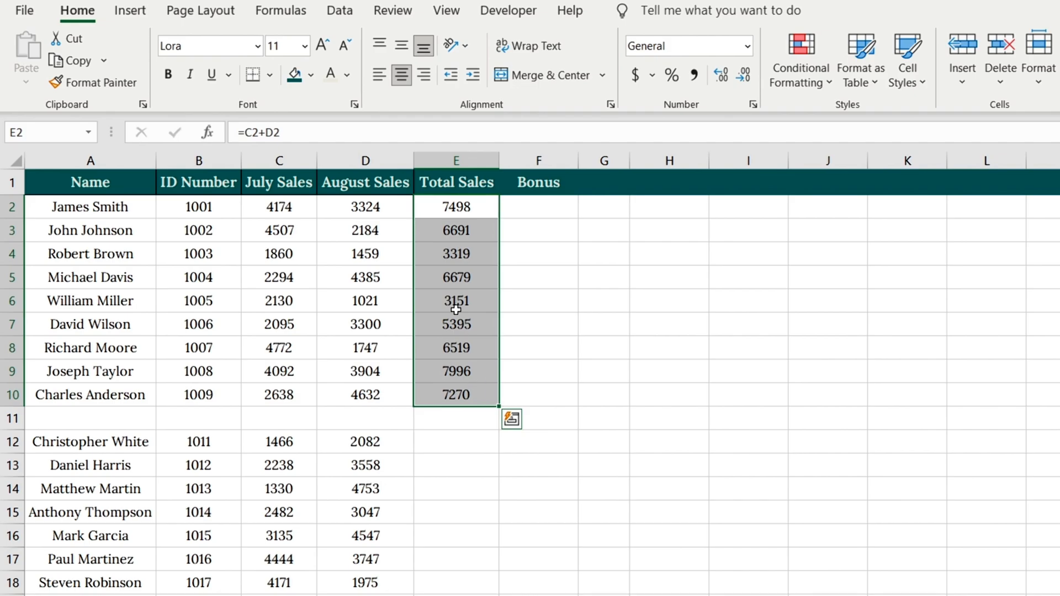
key("ctrl+z")
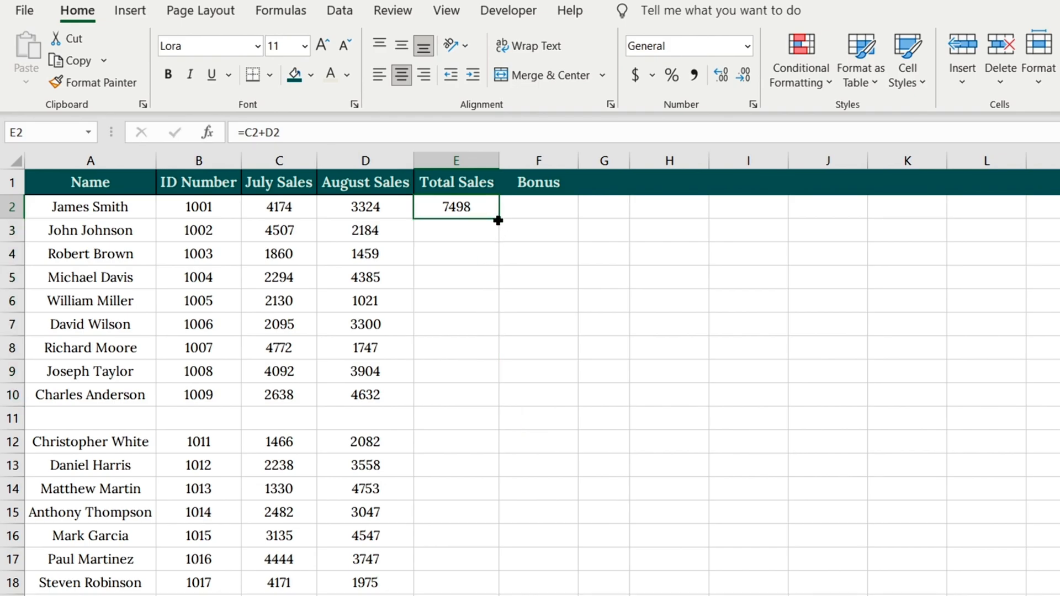
Fill the =C2+D2 formula from E2 manually down the Total Sales column, past the blank row 11.
left_click_drag(498, 220, 483, 594)
scroll(539, 409, "up", 4)
left_click(452, 425)
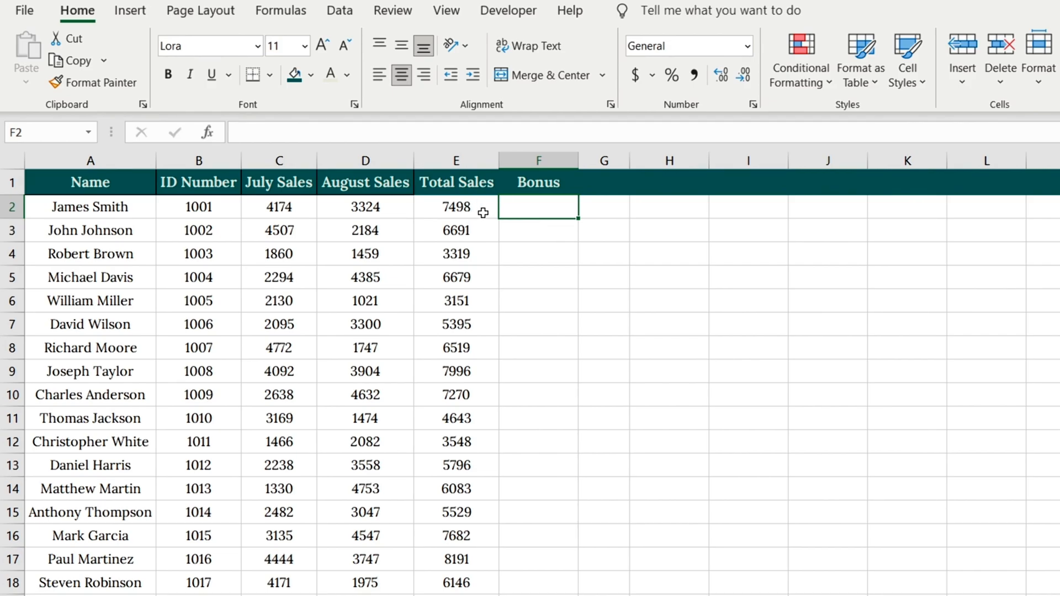
Enter =E2*5% into all Bonus cells from F2 to the end of the column at once.
left_click(467, 189)
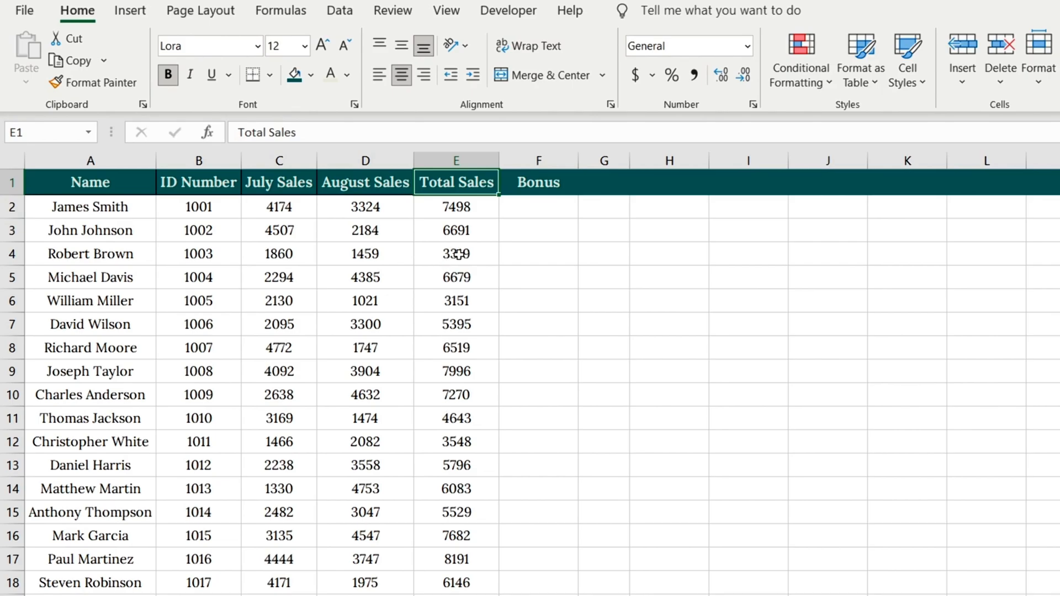
left_click(535, 210)
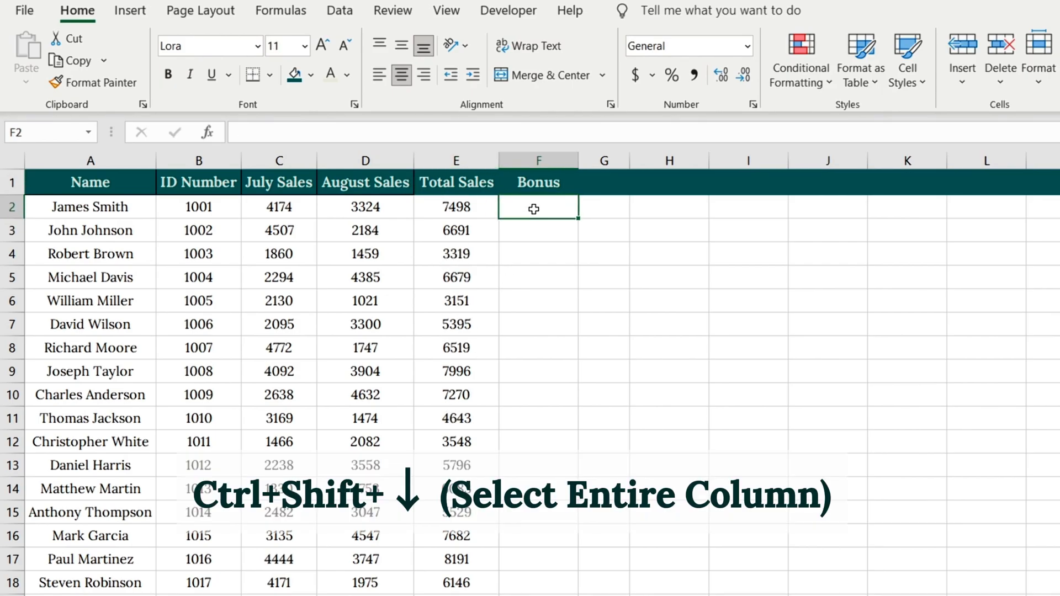
key("ctrl+shift+Down")
type("=")
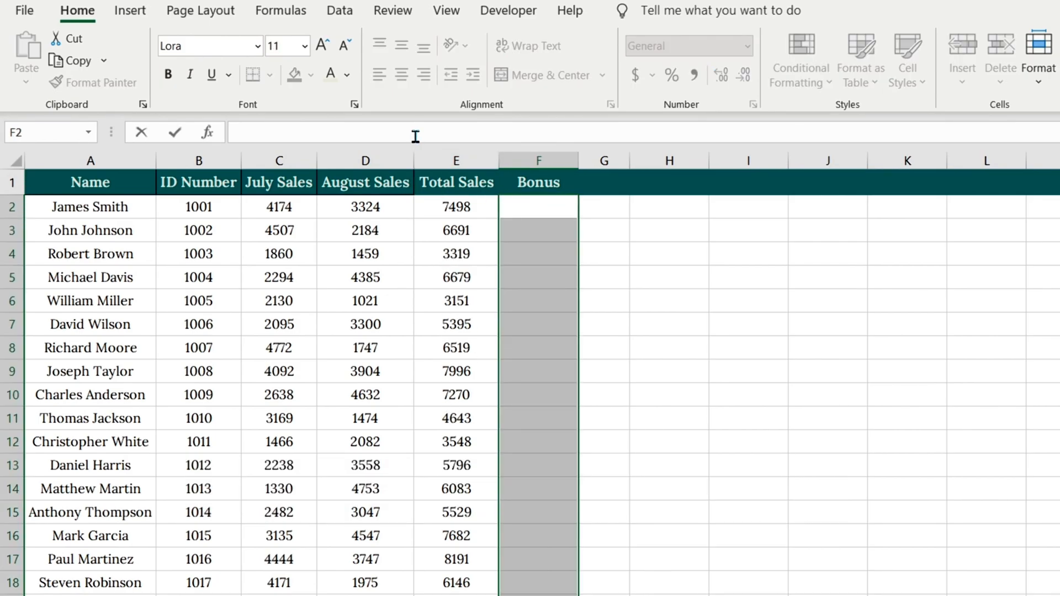
left_click(452, 208)
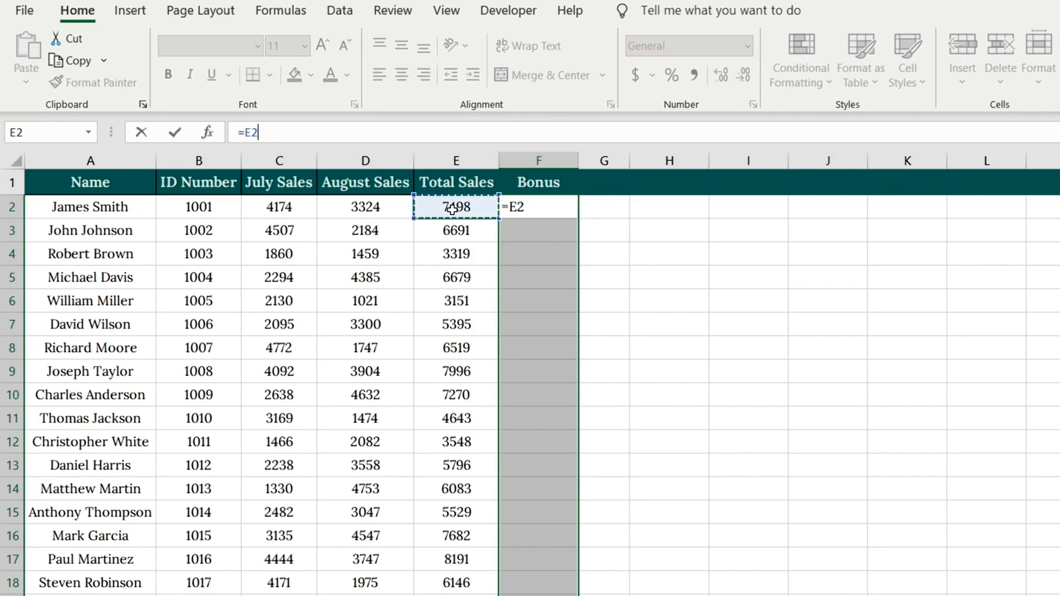
type("*5%")
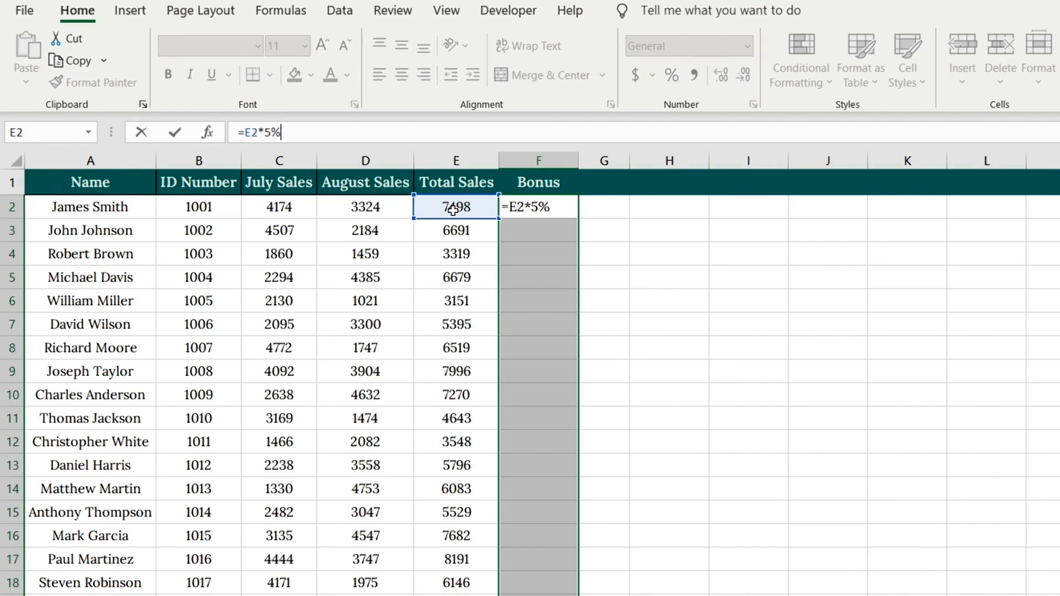
key("ctrl+Return")
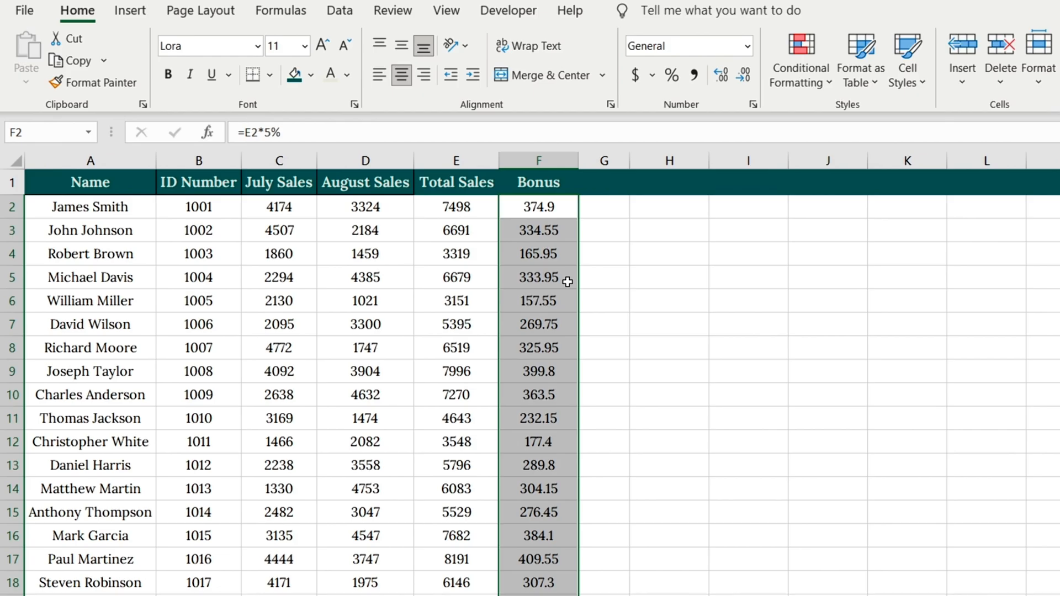
scroll(568, 282, "down", 5)
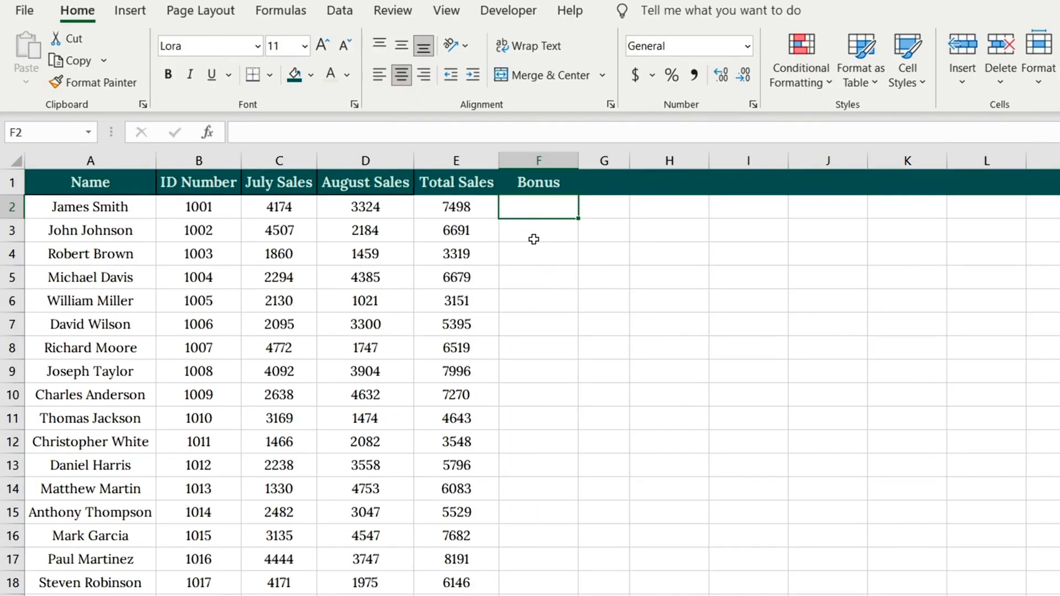
Enter the formula =E2*5% in the first Bonus cell, F2.
left_click(532, 234)
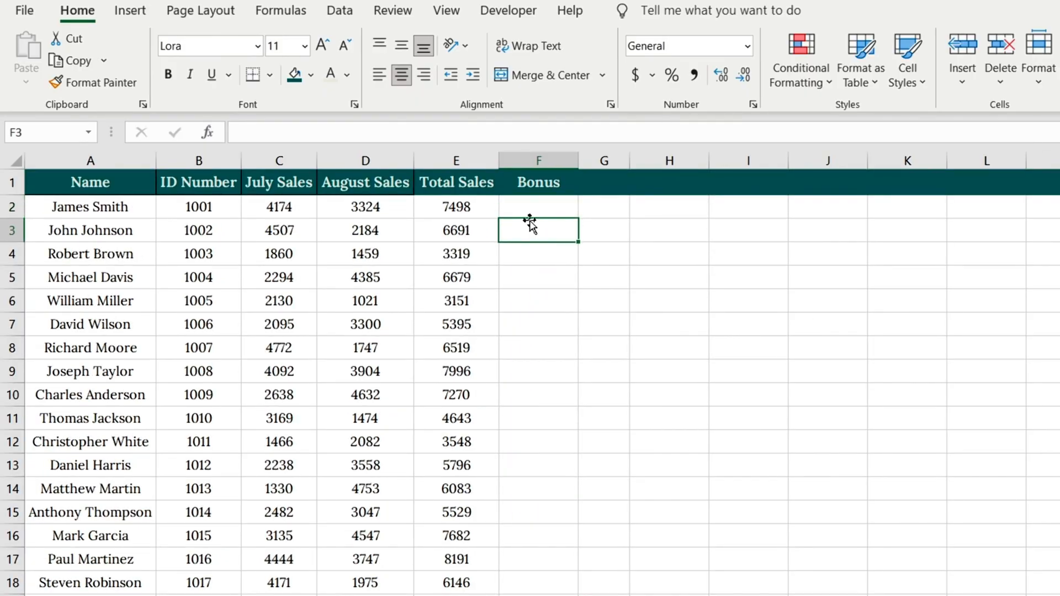
left_click(533, 211)
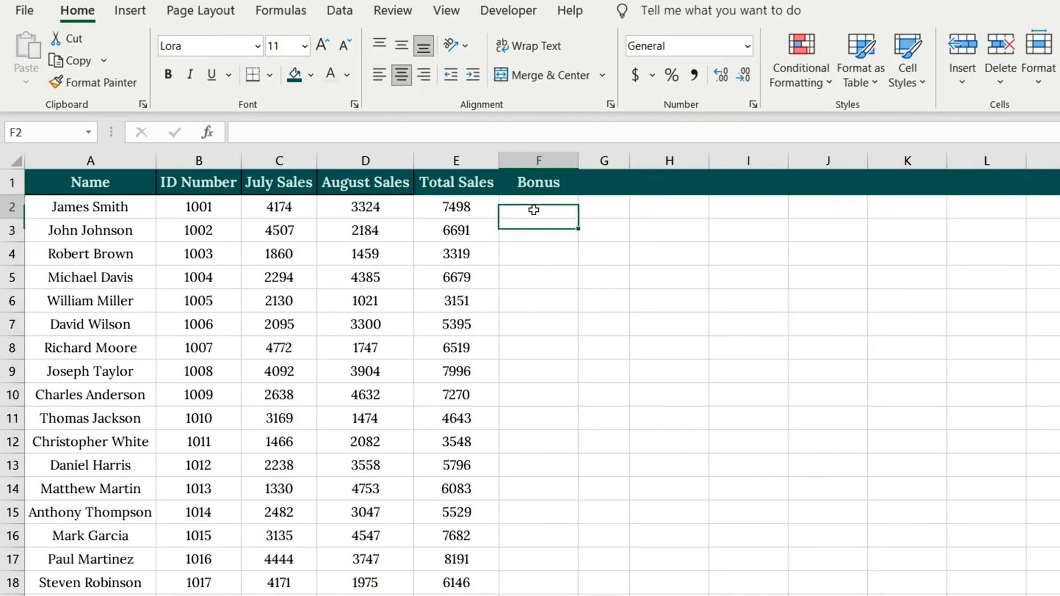
type("=")
left_click(475, 209)
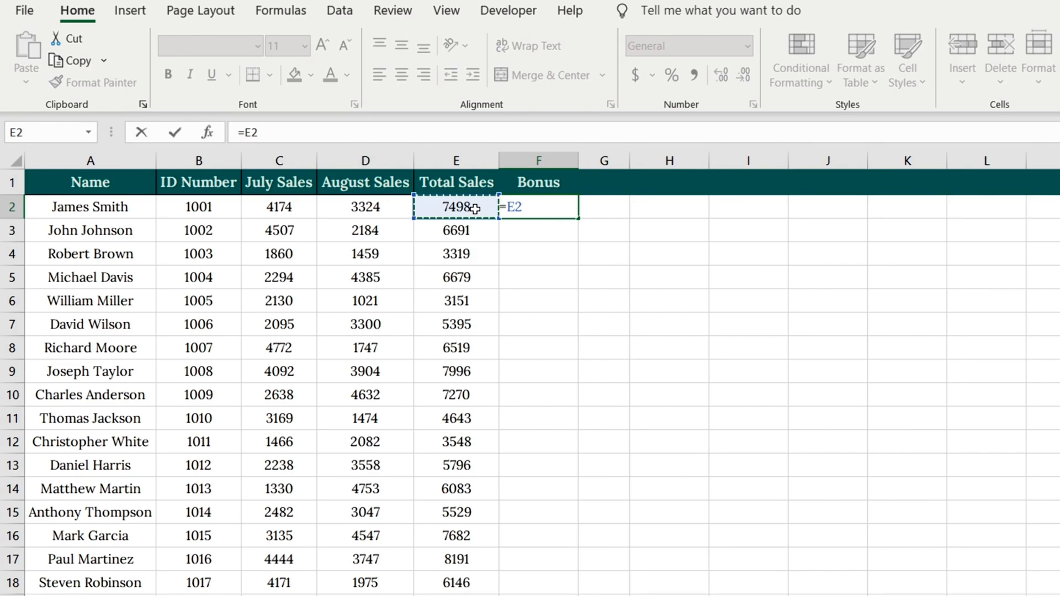
type("*5%")
key("Return")
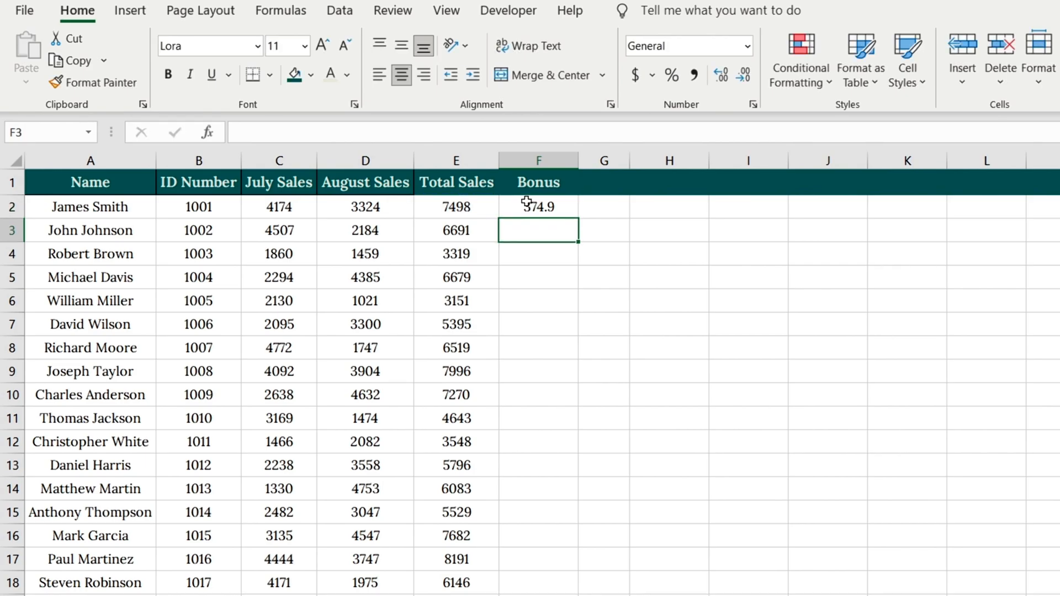
Select the Bonus column from F2 to its end and apply Fill Down to the F2 formula.
left_click(530, 205)
key("ctrl+shift+Down")
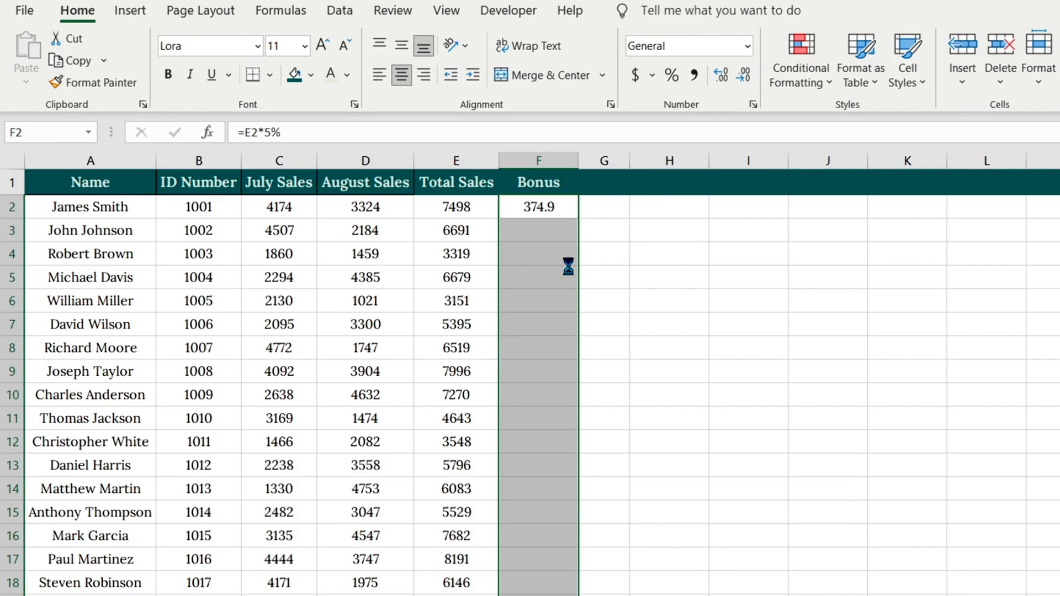
key("ctrl+d")
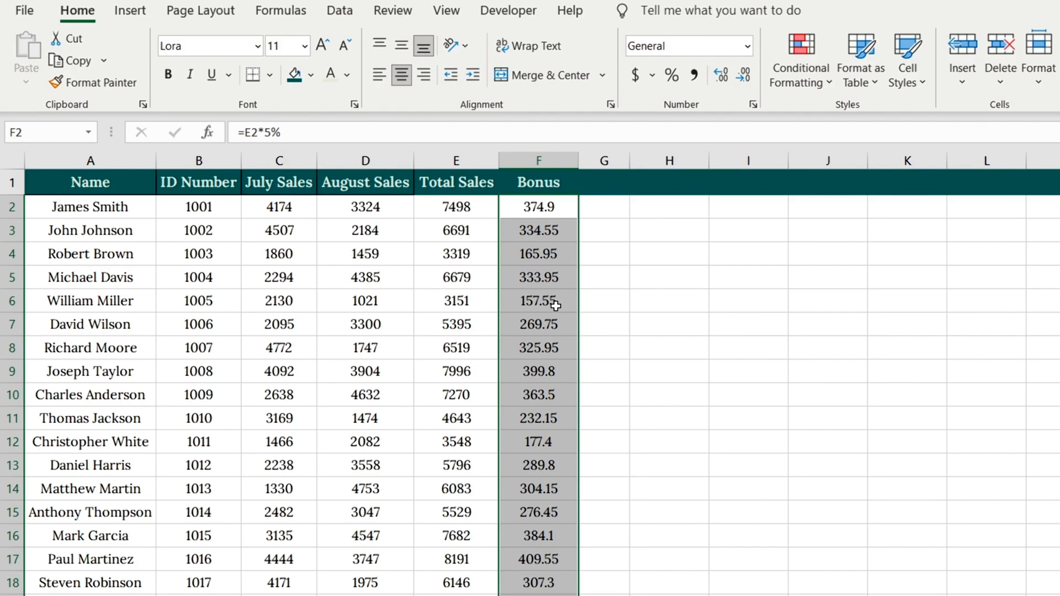
scroll(555, 306, "down", 7)
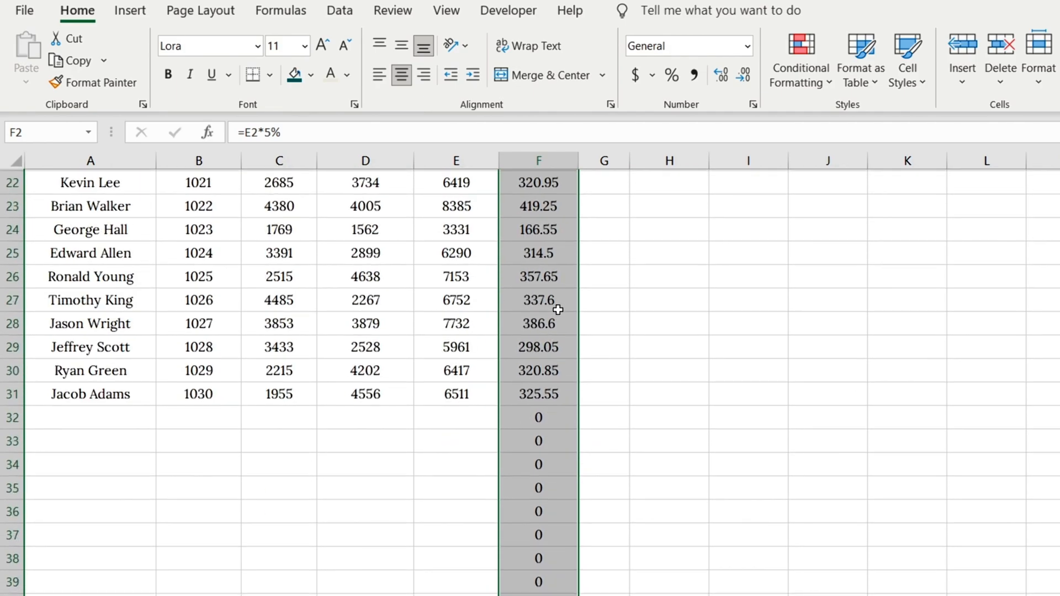
scroll(558, 309, "up", 7)
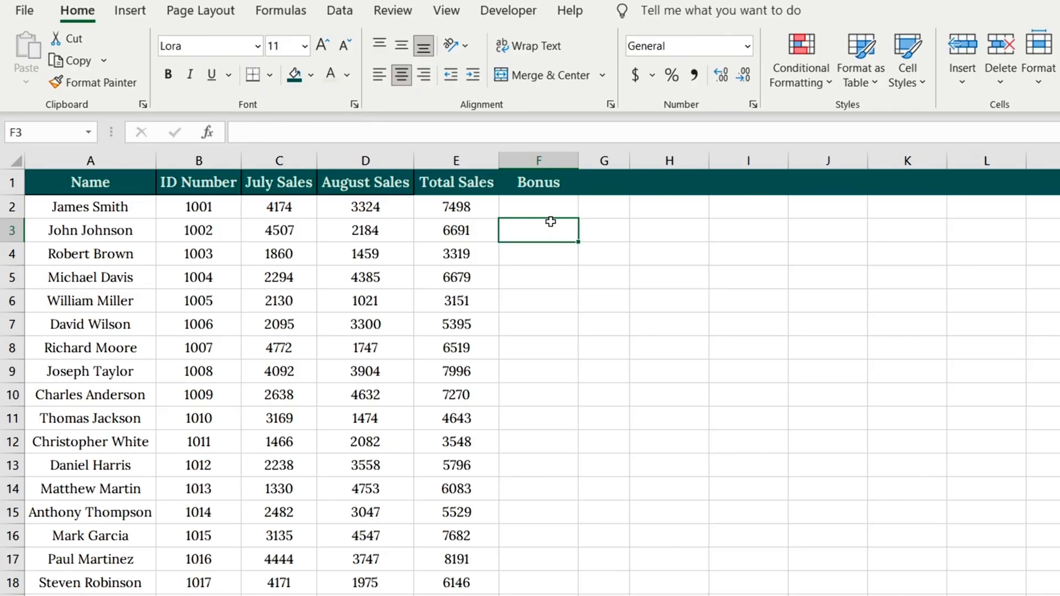
Calculate the first employee's bonus in F2 as 5% of Total Sales with the formula =E2*5%.
left_click(548, 213)
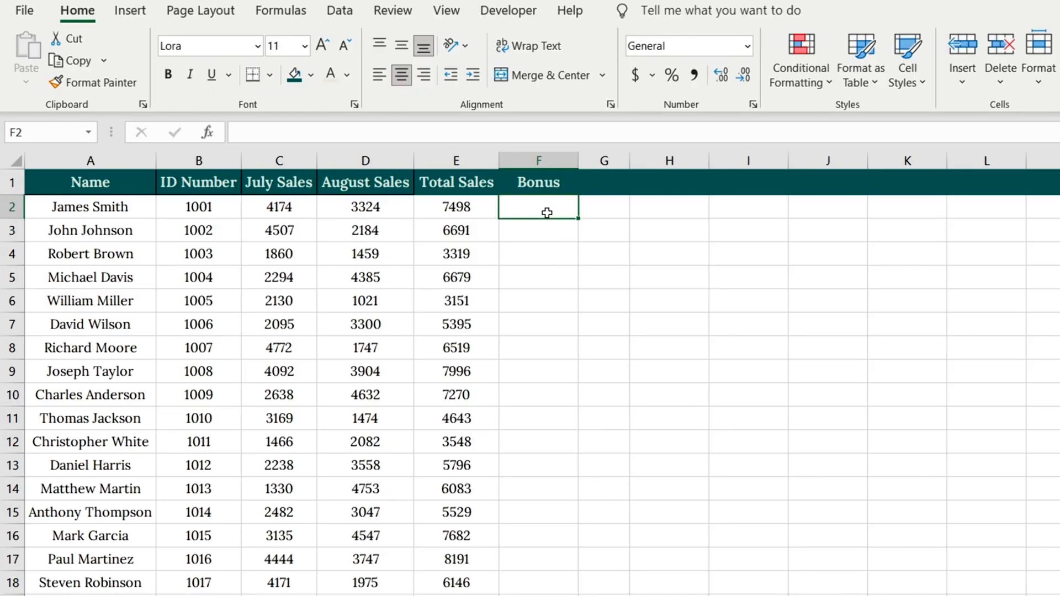
type("=")
left_click(453, 208)
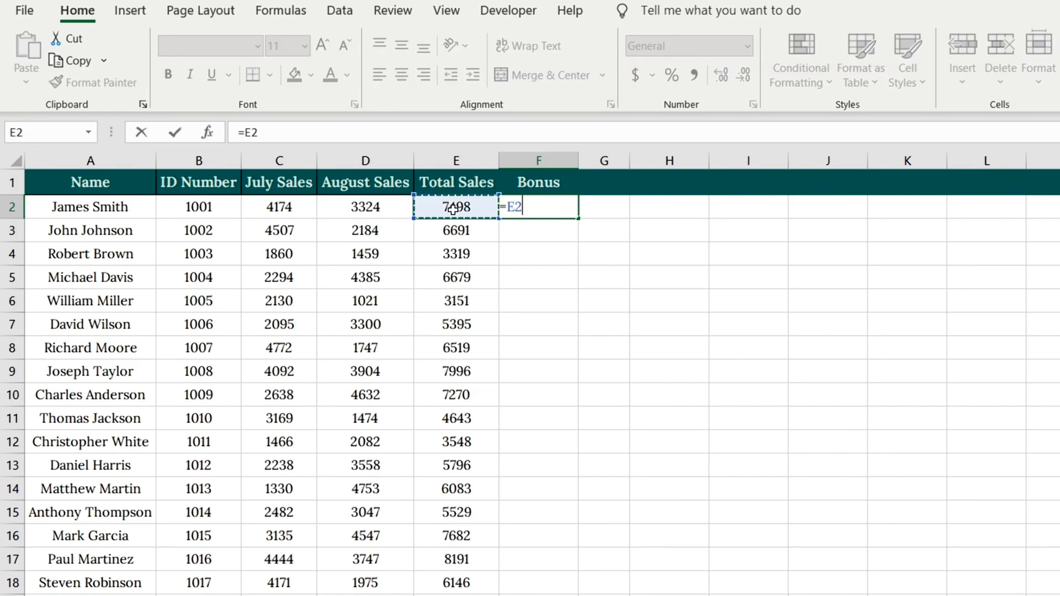
type("*5%")
key("Return")
Copy the bonus formula from F2 and select the cells from F3 to the end of the column as the paste range.
left_click(545, 208)
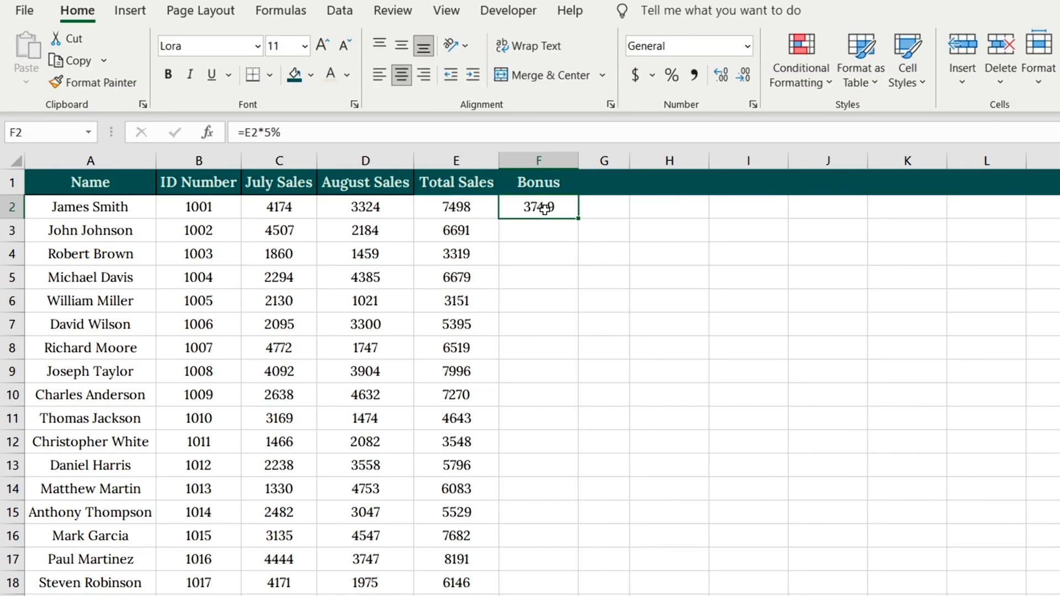
key("ctrl+c")
left_click(555, 231)
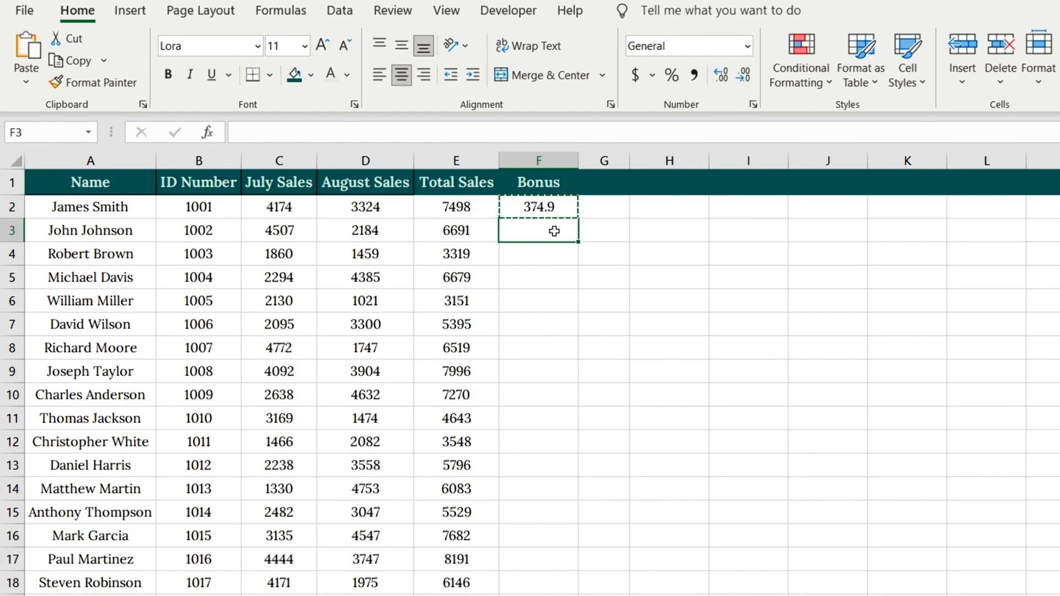
key("ctrl+shift+Down")
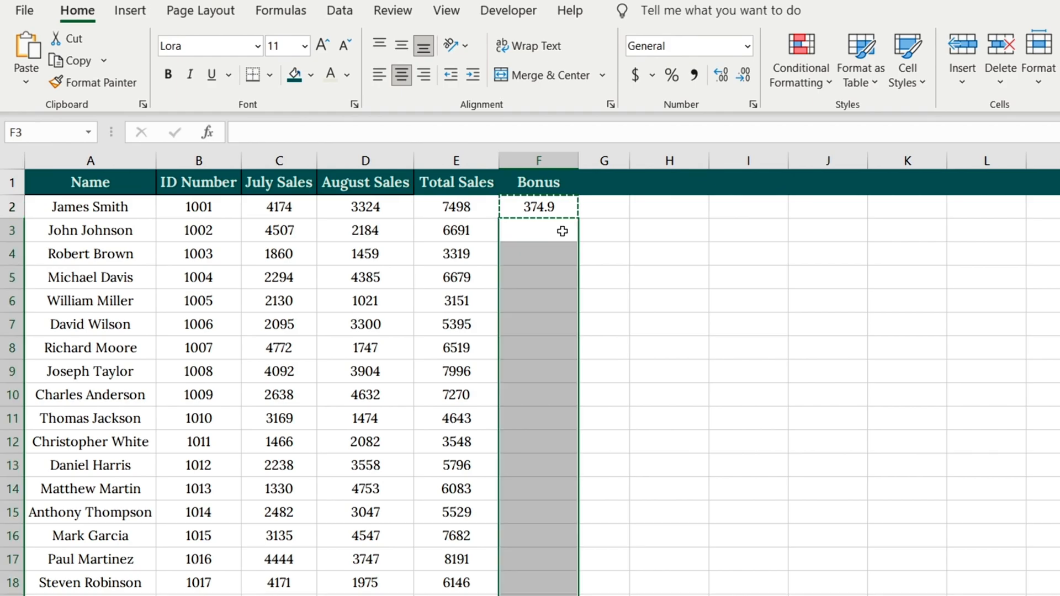